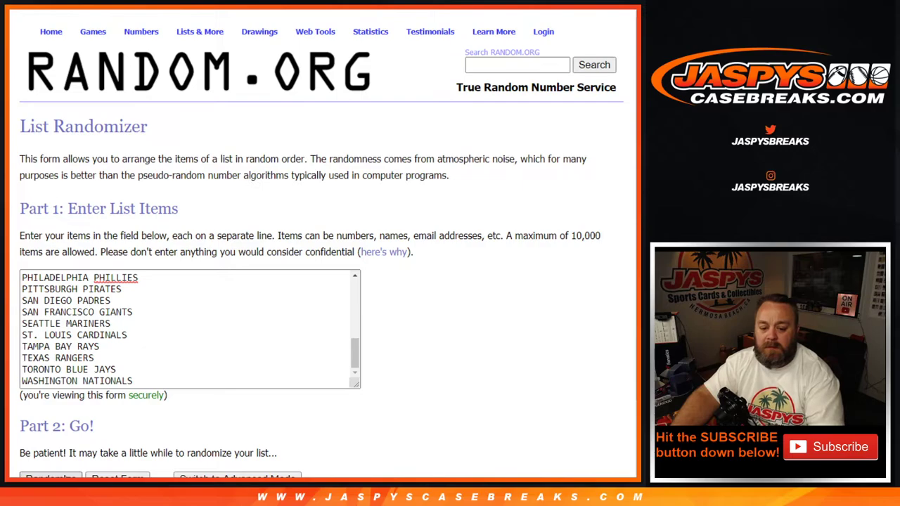
Step: Randomize the list of baseball teams six times in the List Randomizer
{"action": "scroll", "coordinate": [73, 405], "scroll_direction": "down", "scroll_amount": 3}
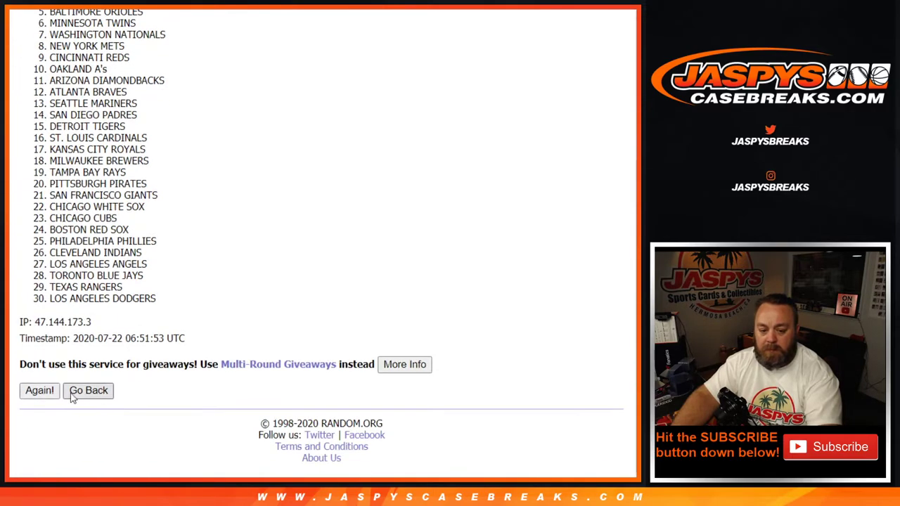
{"action": "left_click", "coordinate": [53, 393]}
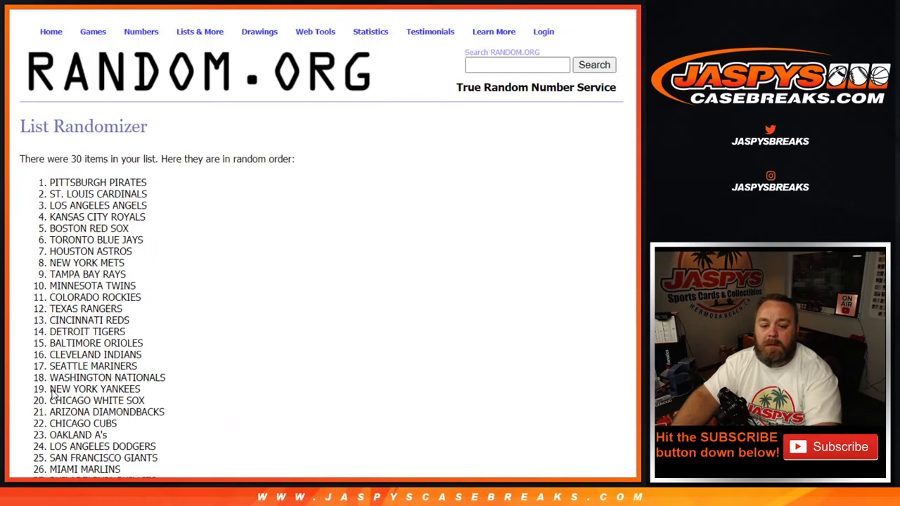
{"action": "scroll", "coordinate": [54, 394], "scroll_direction": "down", "scroll_amount": 3}
{"action": "left_click", "coordinate": [39, 391]}
{"action": "scroll", "coordinate": [54, 394], "scroll_direction": "down", "scroll_amount": 3}
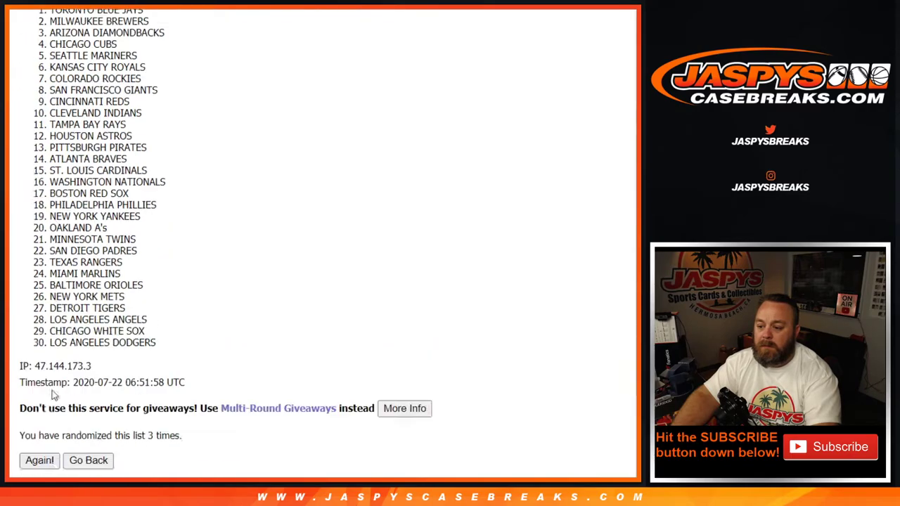
{"action": "left_click", "coordinate": [54, 392]}
{"action": "scroll", "coordinate": [51, 394], "scroll_direction": "down", "scroll_amount": 3}
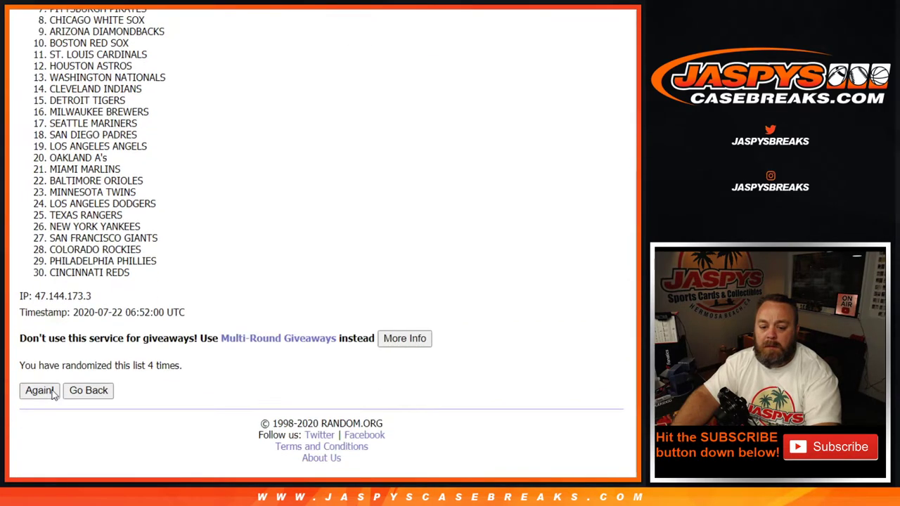
{"action": "left_click", "coordinate": [54, 393]}
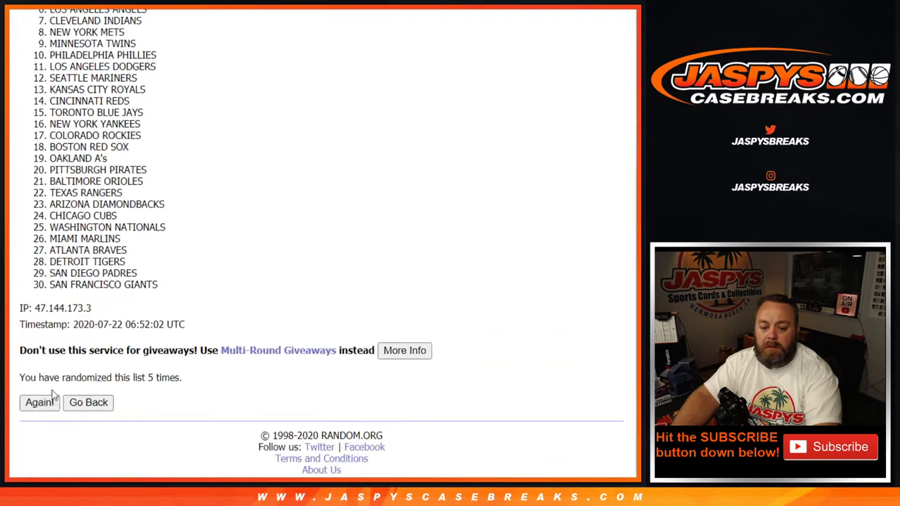
{"action": "left_click", "coordinate": [53, 393]}
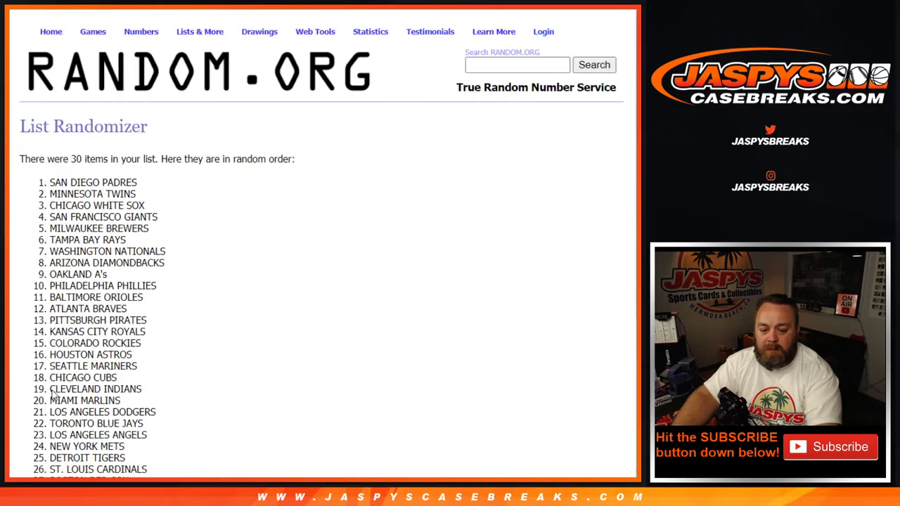
Step: Copy the randomized team list, switch to the Google Sheets break spreadsheet and paste it into column B starting at B1
{"action": "left_click_drag", "start_coordinate": [50, 182], "coordinate": [119, 272]}
{"action": "key", "text": "ctrl+c"}
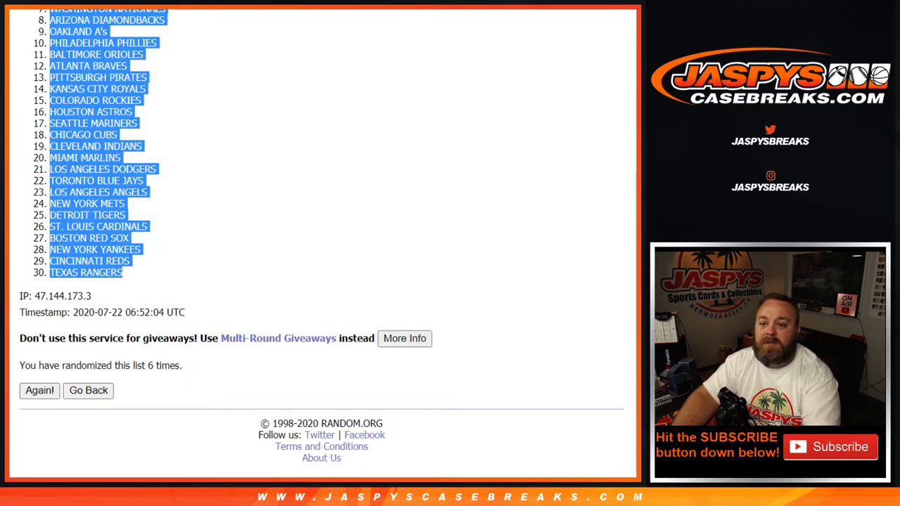
{"action": "key", "text": "alt+Tab"}
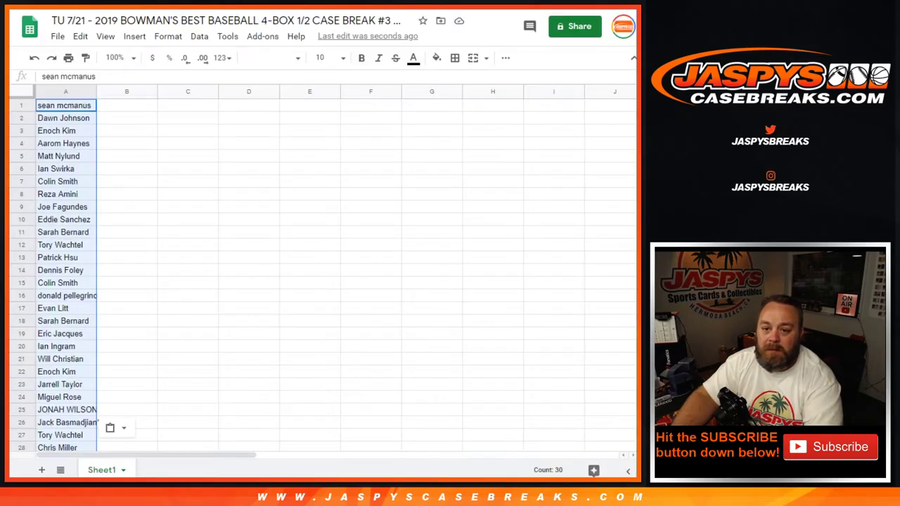
{"action": "left_click", "coordinate": [130, 109]}
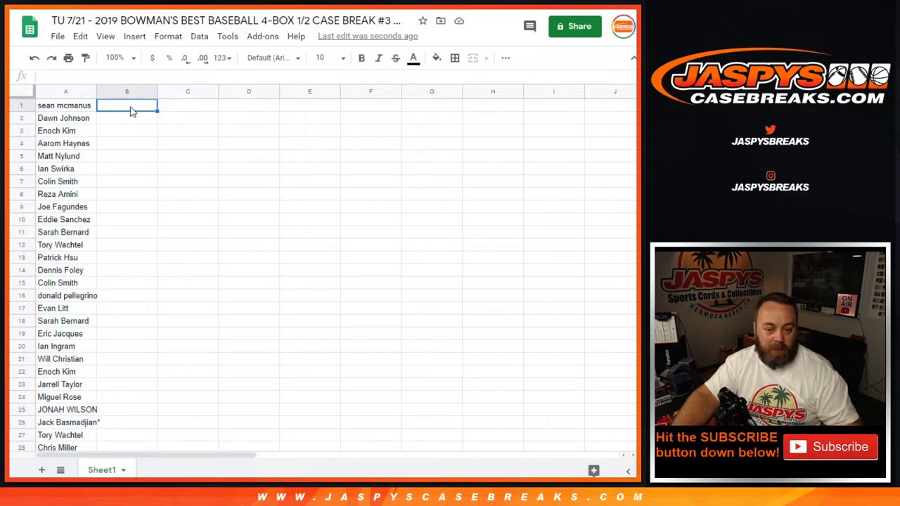
{"action": "key", "text": "ctrl+v"}
{"action": "left_click", "coordinate": [287, 157]}
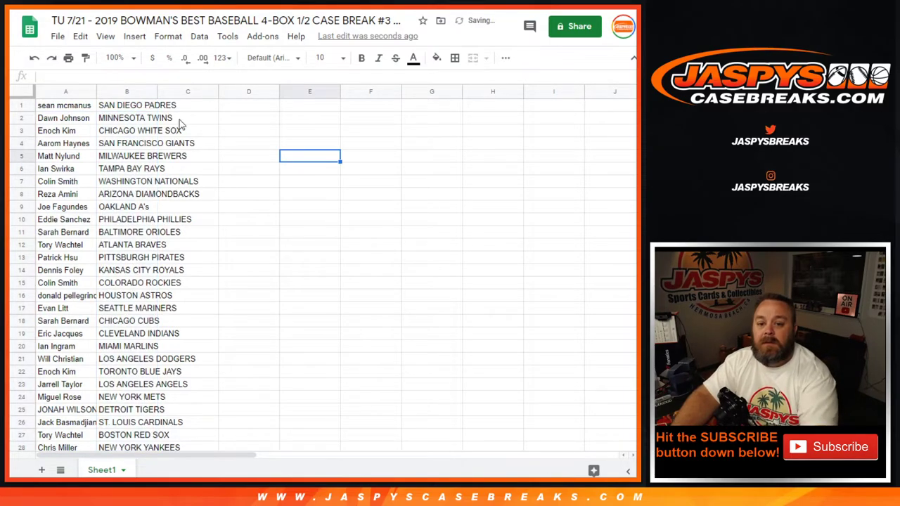
Step: Check the participant and team pairings in row 1 and in the Toronto Blue Jays row
{"action": "left_click", "coordinate": [130, 109]}
{"action": "left_click", "coordinate": [68, 111]}
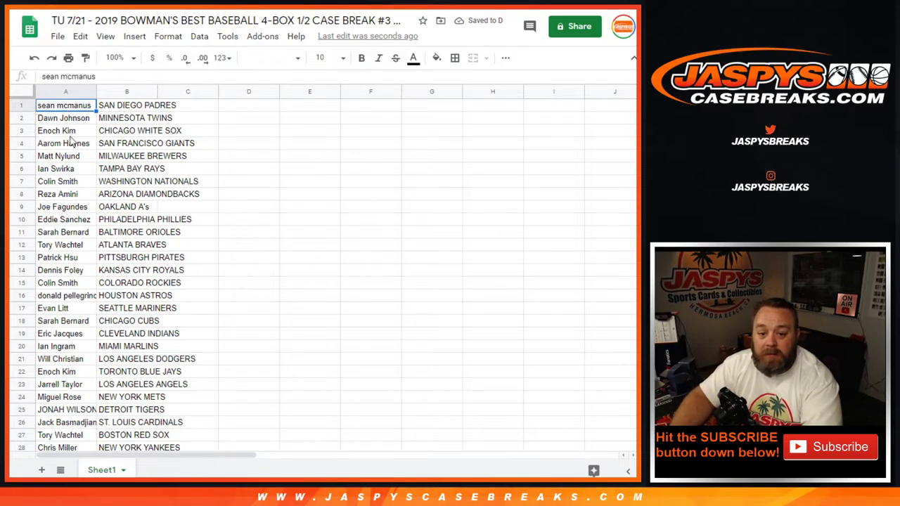
{"action": "left_click", "coordinate": [55, 374]}
{"action": "left_click", "coordinate": [138, 375]}
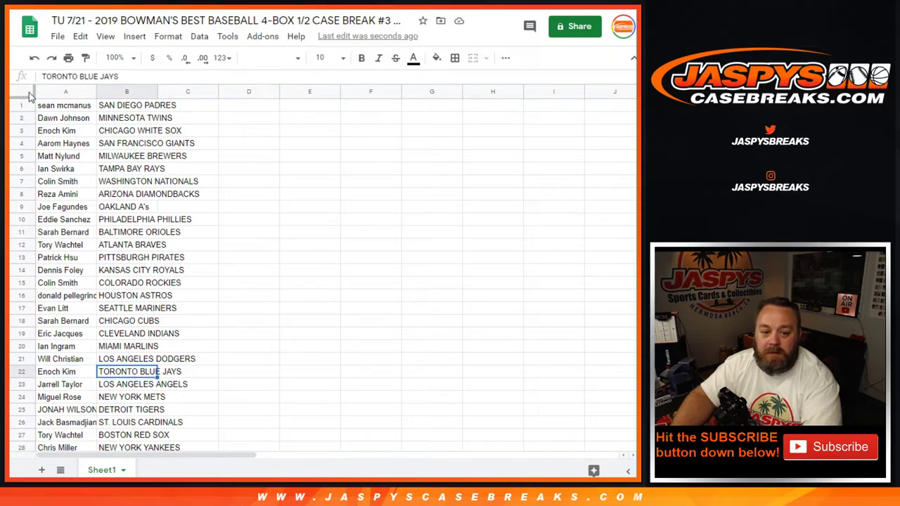
{"action": "left_click", "coordinate": [56, 93]}
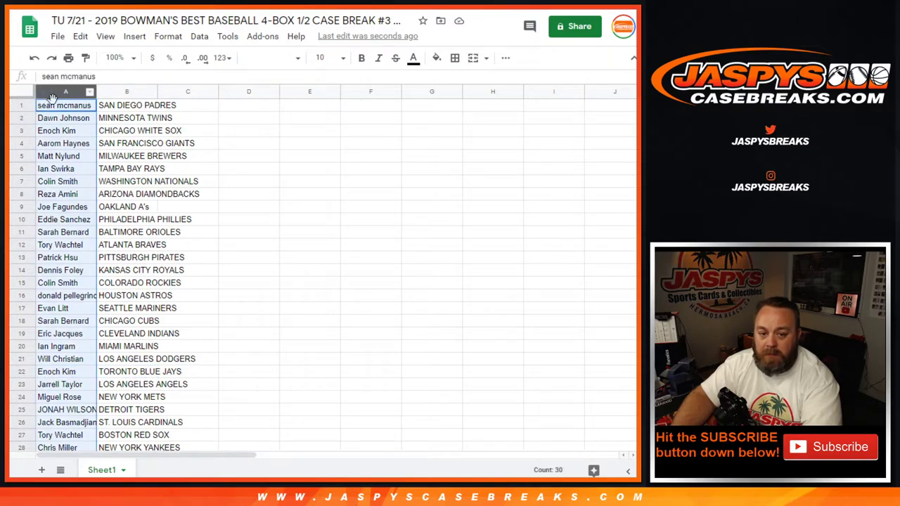
{"action": "left_click", "coordinate": [181, 132]}
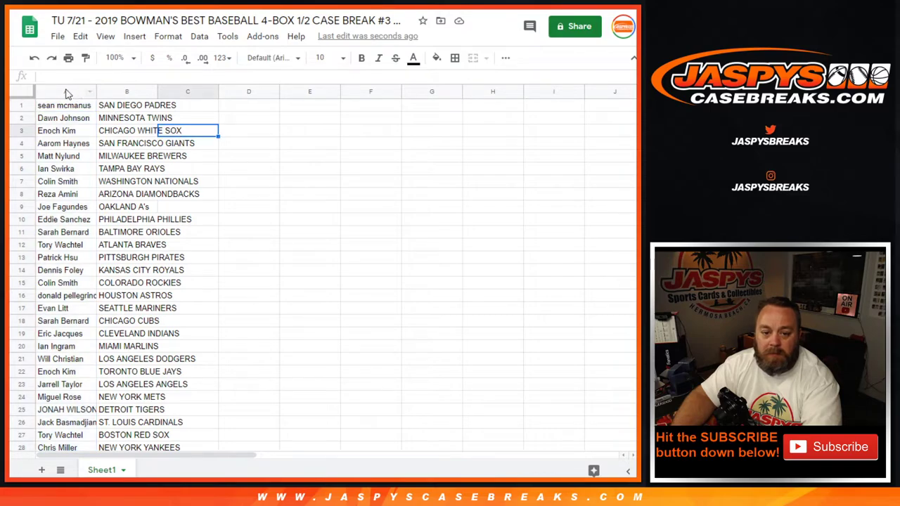
Step: Apply all borders to the cells of columns A and B
{"action": "left_click_drag", "start_coordinate": [66, 92], "coordinate": [129, 95]}
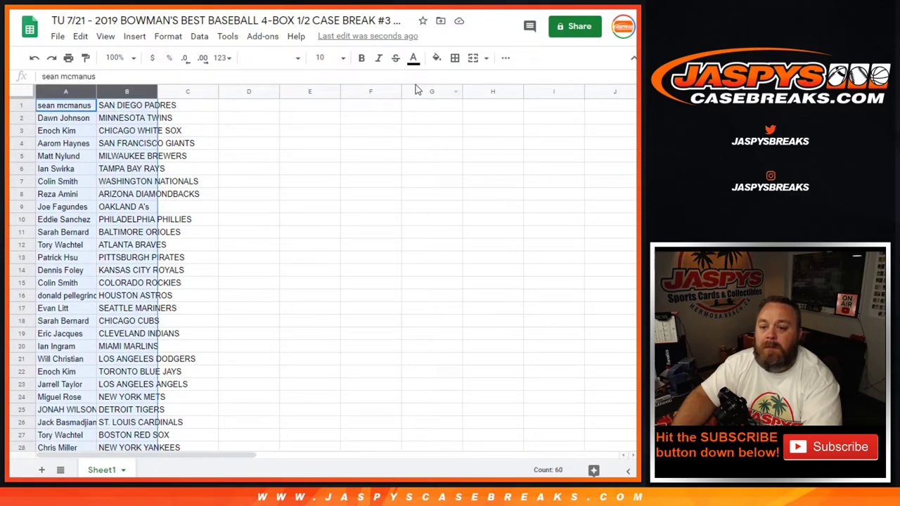
{"action": "left_click", "coordinate": [455, 58]}
{"action": "left_click", "coordinate": [459, 83]}
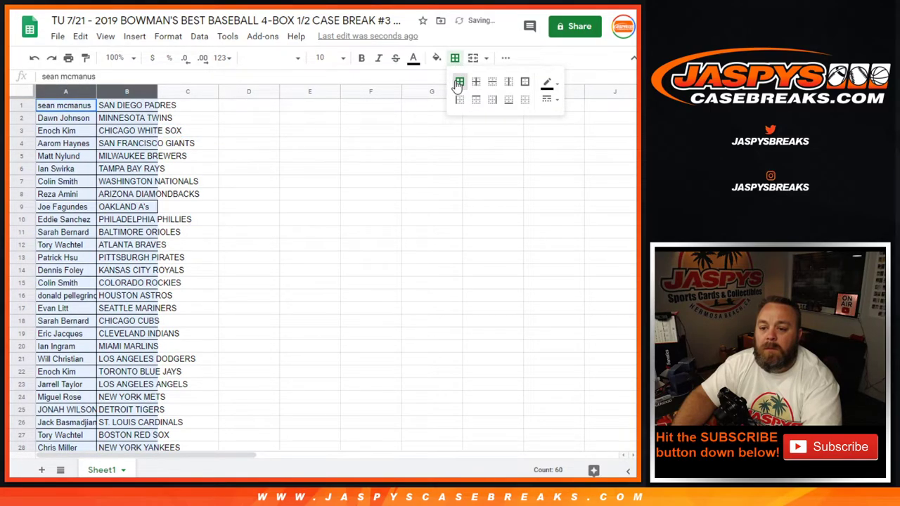
Step: Format the text in columns A and B as bold, size 14, in the Default (Arial) font
{"action": "left_click", "coordinate": [342, 59]}
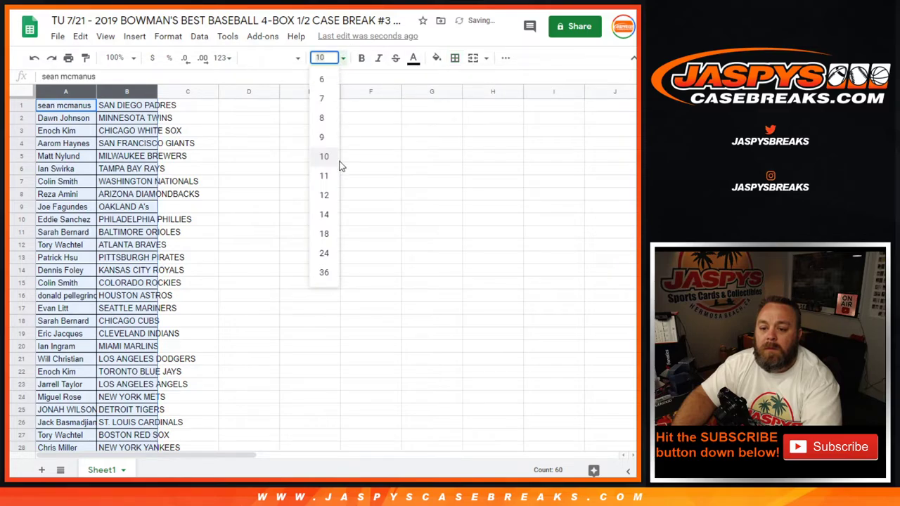
{"action": "left_click", "coordinate": [332, 217]}
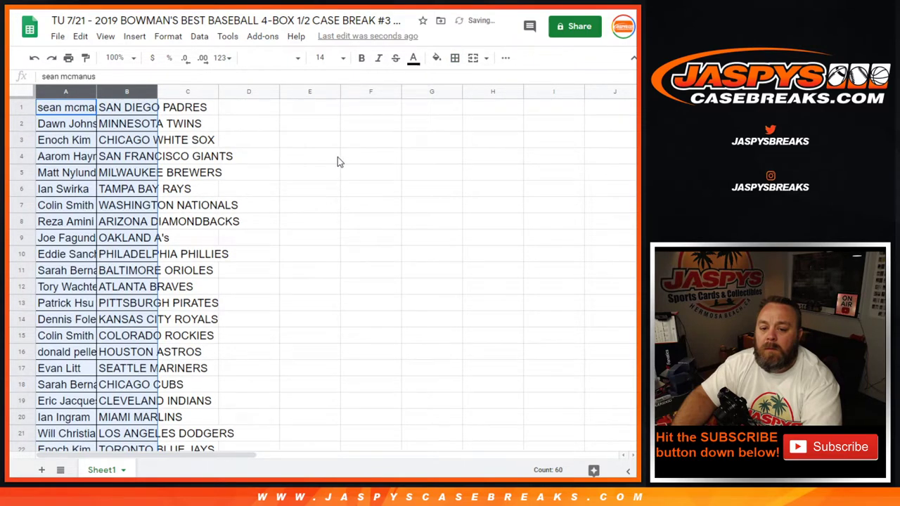
{"action": "left_click", "coordinate": [363, 59]}
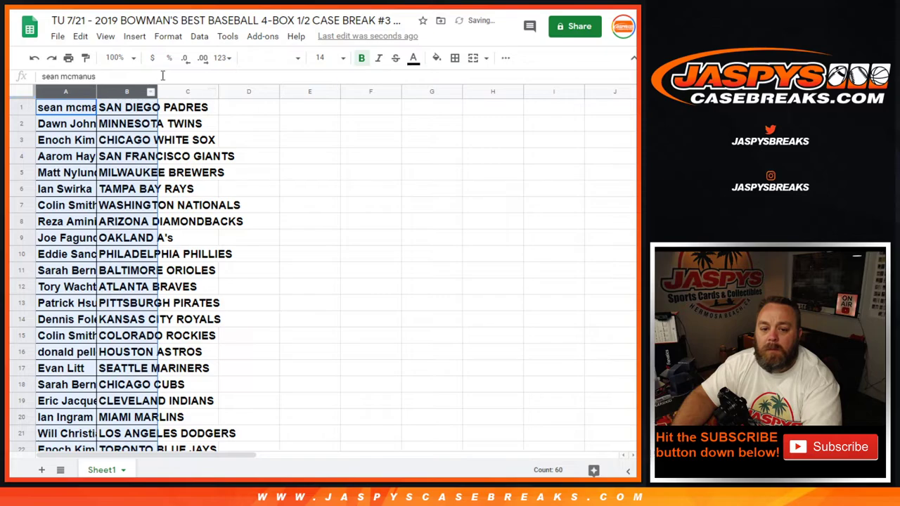
{"action": "left_click", "coordinate": [295, 59]}
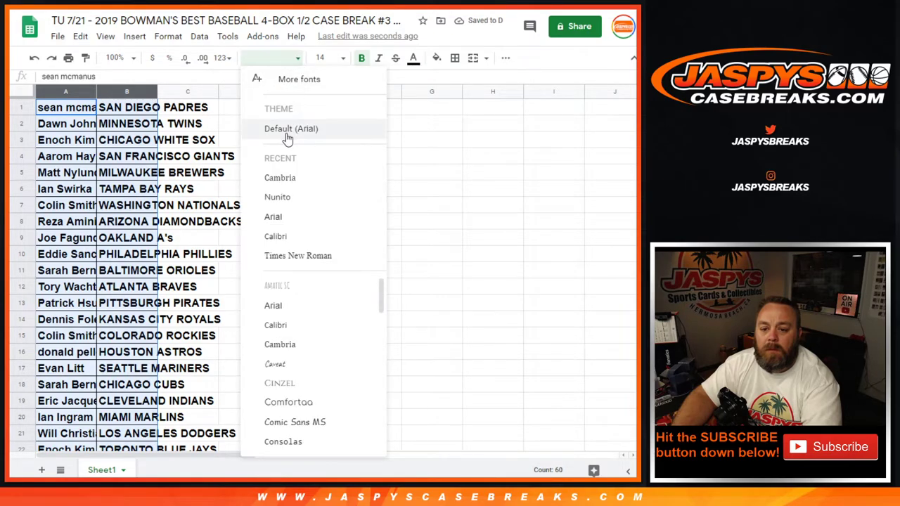
{"action": "left_click", "coordinate": [285, 129]}
Step: Fit the widths of all sheet columns to their contents
{"action": "left_click", "coordinate": [31, 93]}
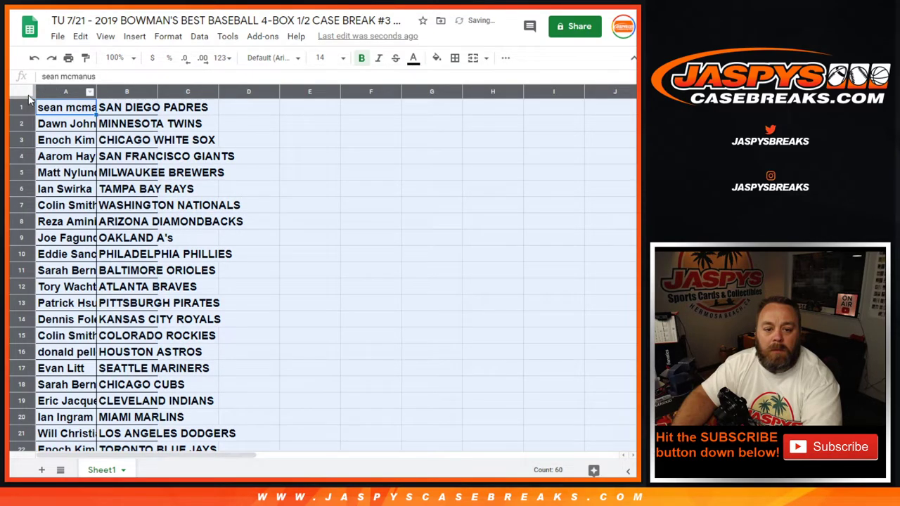
{"action": "double_click", "coordinate": [96, 92]}
{"action": "left_click", "coordinate": [107, 126]}
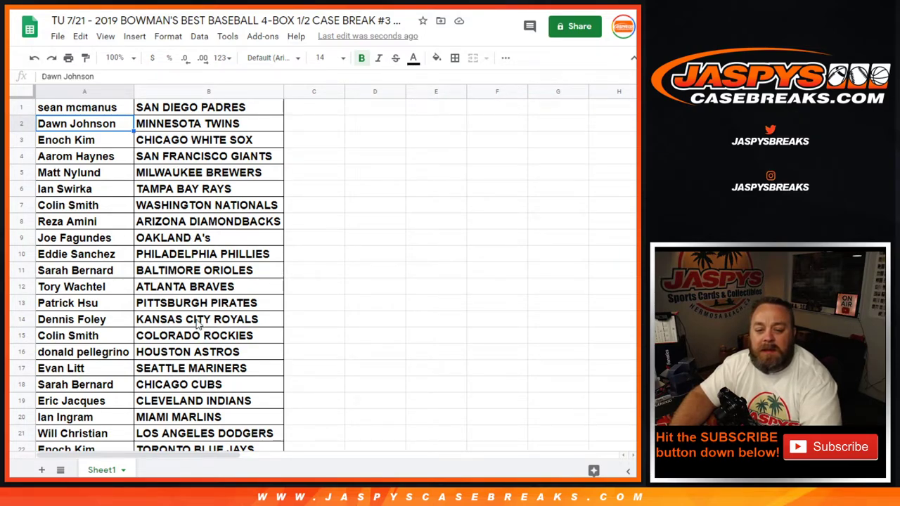
Step: Read through the participant and team pairings from row 1 to row 30, including the Boston Red Sox and Arizona Diamondbacks rows
{"action": "scroll", "coordinate": [197, 323], "scroll_direction": "down", "scroll_amount": 2}
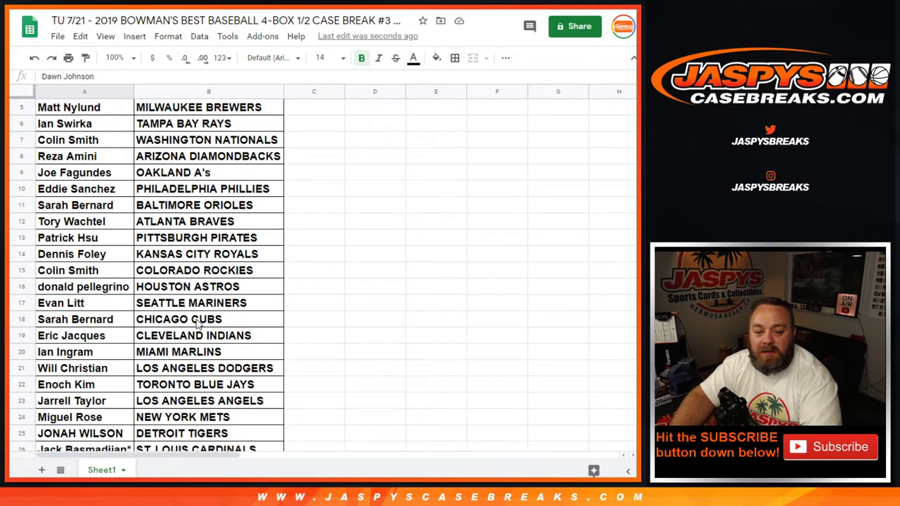
{"action": "scroll", "coordinate": [198, 322], "scroll_direction": "down", "scroll_amount": 1}
{"action": "scroll", "coordinate": [197, 322], "scroll_direction": "down", "scroll_amount": 1}
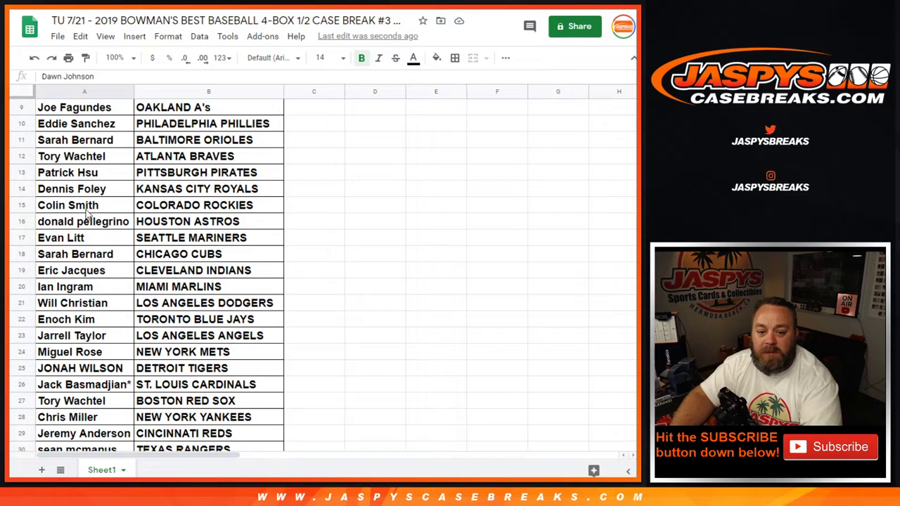
{"action": "scroll", "coordinate": [99, 240], "scroll_direction": "down", "scroll_amount": 1}
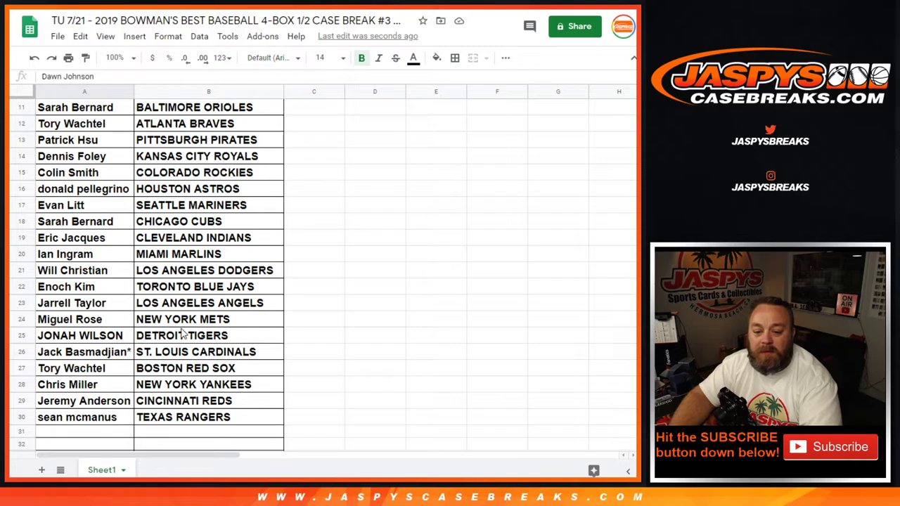
{"action": "left_click", "coordinate": [92, 373]}
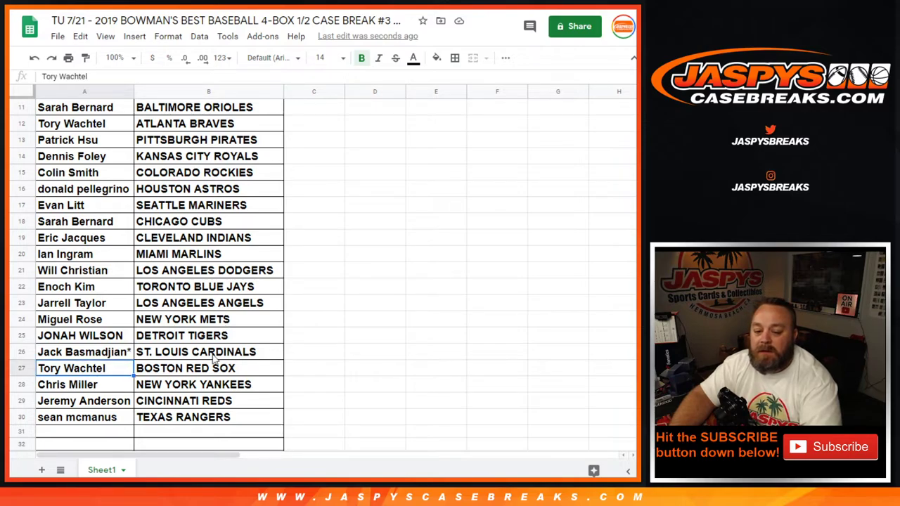
{"action": "scroll", "coordinate": [215, 361], "scroll_direction": "up", "scroll_amount": 1}
{"action": "scroll", "coordinate": [188, 357], "scroll_direction": "up", "scroll_amount": 1}
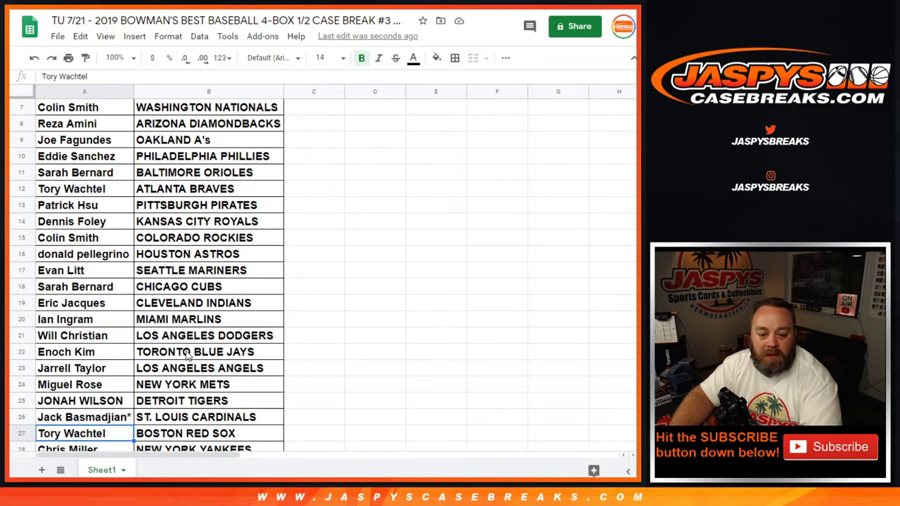
{"action": "scroll", "coordinate": [192, 309], "scroll_direction": "up", "scroll_amount": 3}
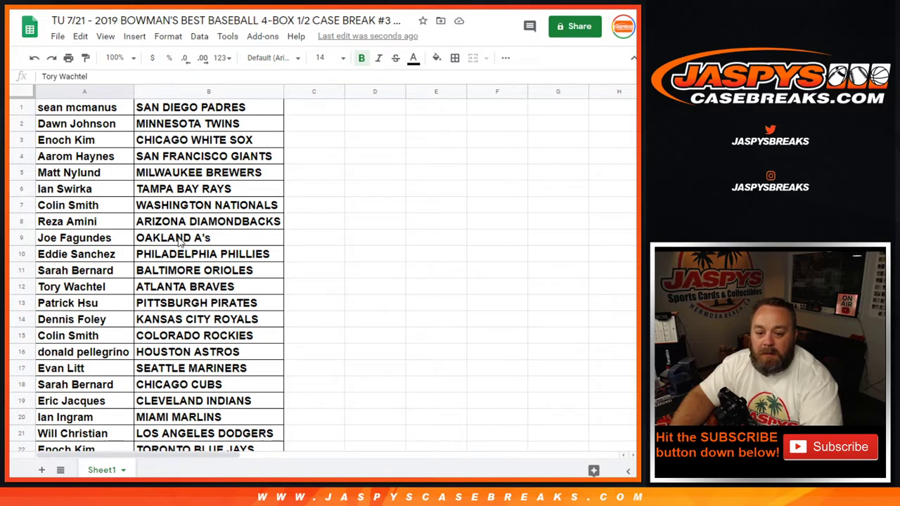
{"action": "left_click", "coordinate": [196, 224]}
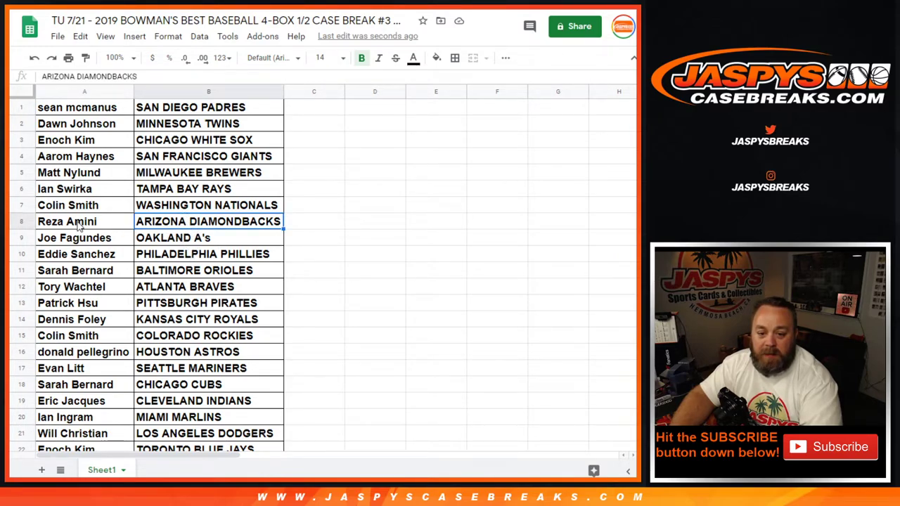
Step: Sort the sheet from A to Z by the team names in column B
{"action": "right_click", "coordinate": [278, 95]}
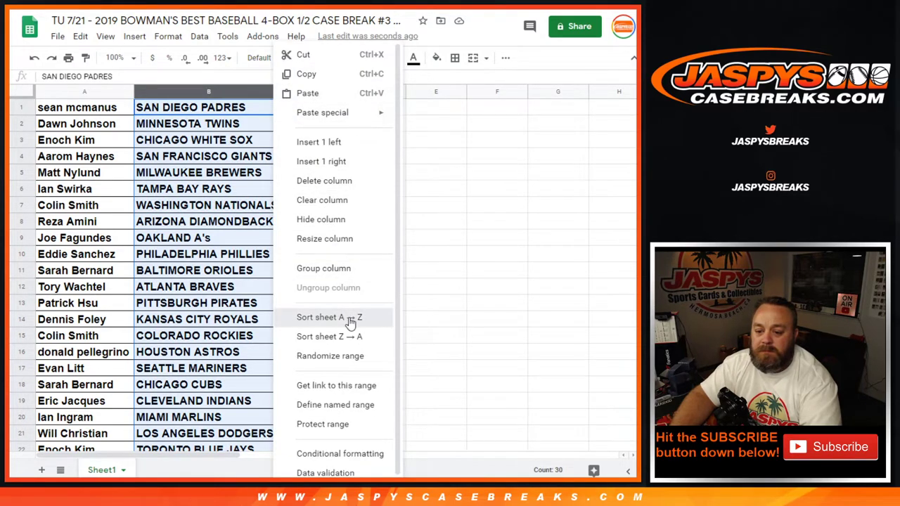
{"action": "left_click", "coordinate": [350, 319]}
{"action": "left_click", "coordinate": [150, 144]}
{"action": "left_click", "coordinate": [99, 111]}
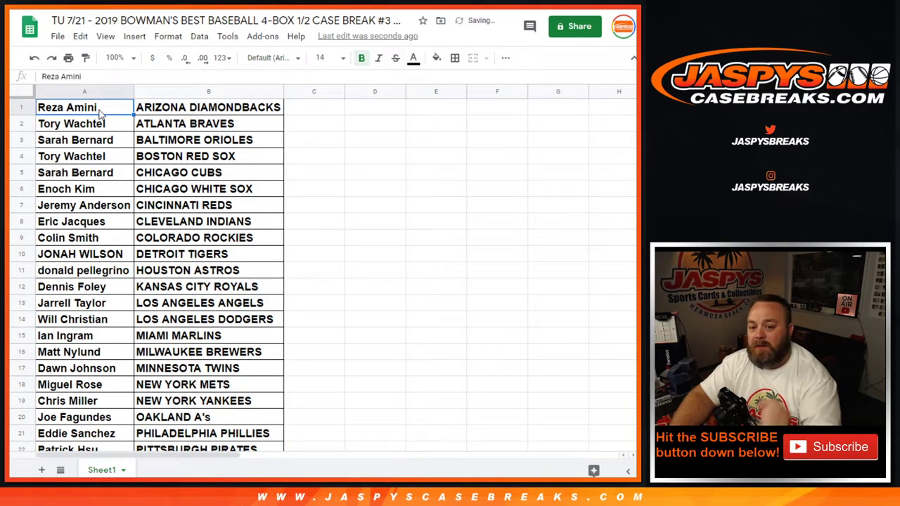
Step: Open the sheet's print settings, set the page orientation to Portrait and include the workbook title in the header
{"action": "left_click", "coordinate": [57, 38]}
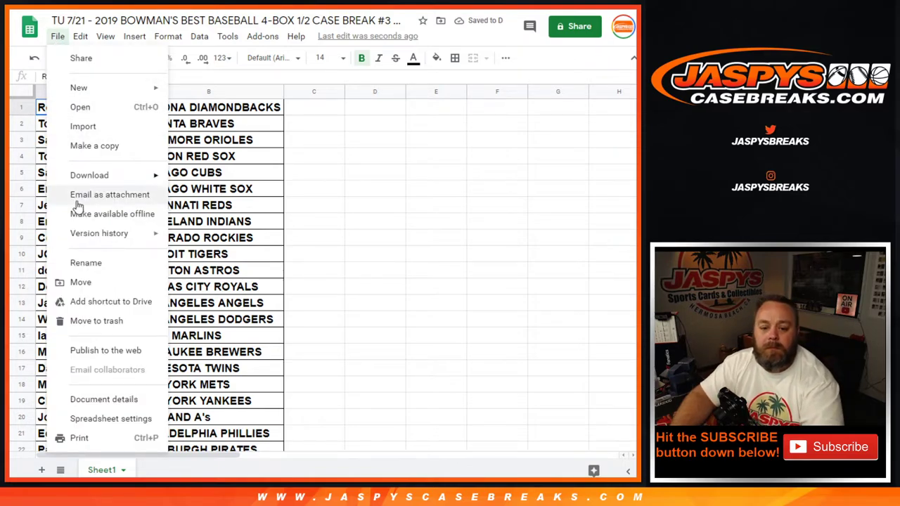
{"action": "left_click", "coordinate": [79, 439]}
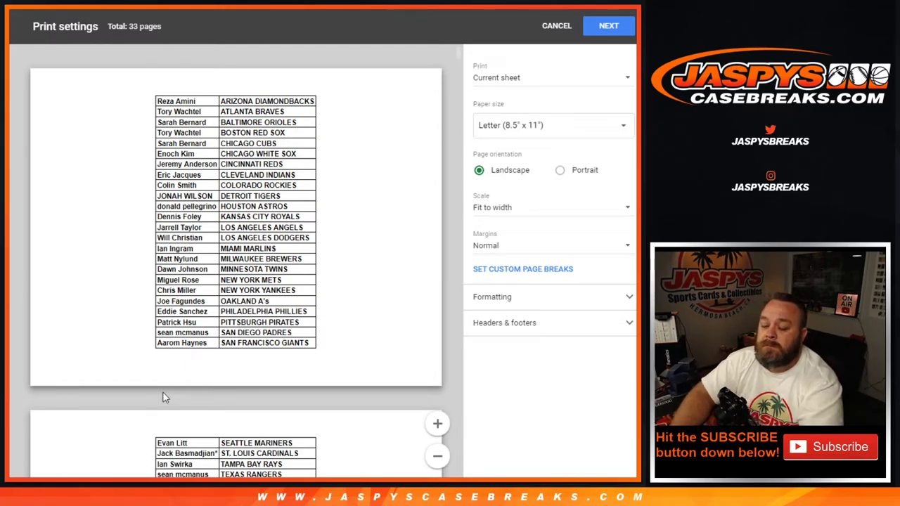
{"action": "left_click", "coordinate": [560, 170]}
{"action": "left_click", "coordinate": [598, 334]}
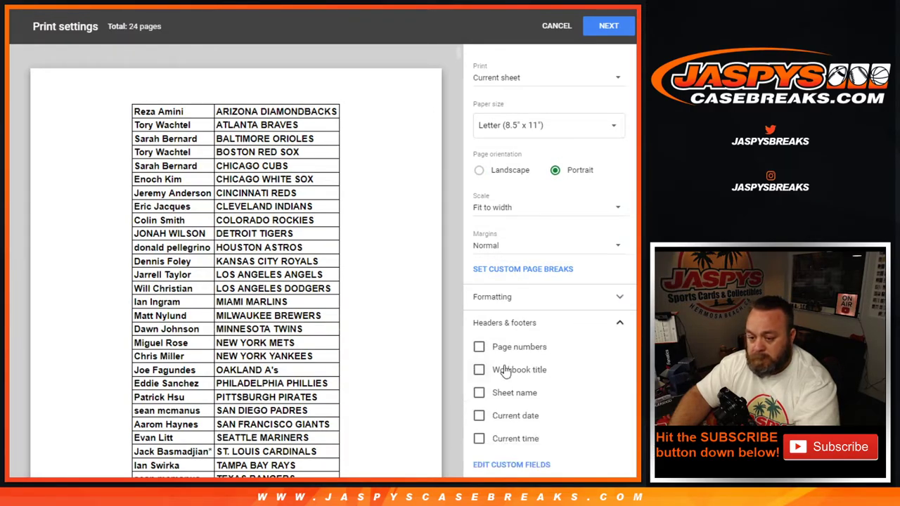
{"action": "left_click", "coordinate": [479, 371]}
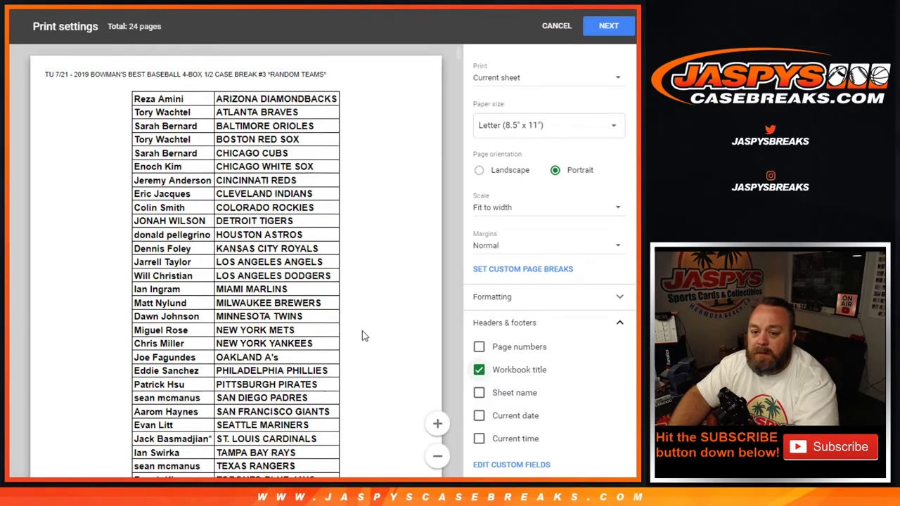
Step: Check the pages of the print preview for blank bordered rows and cancel the print settings
{"action": "scroll", "coordinate": [362, 334], "scroll_direction": "down", "scroll_amount": 2}
{"action": "scroll", "coordinate": [362, 335], "scroll_direction": "up", "scroll_amount": 2}
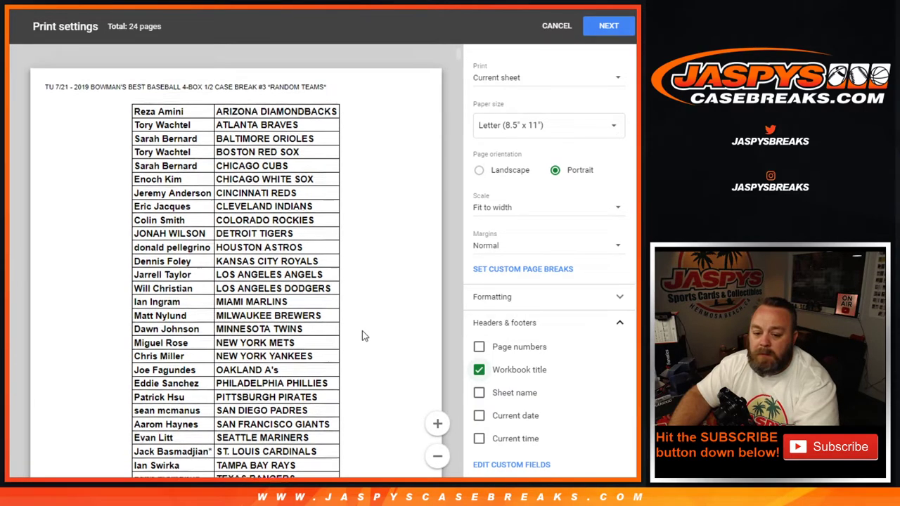
{"action": "scroll", "coordinate": [362, 335], "scroll_direction": "down", "scroll_amount": 6}
{"action": "scroll", "coordinate": [362, 336], "scroll_direction": "down", "scroll_amount": 6}
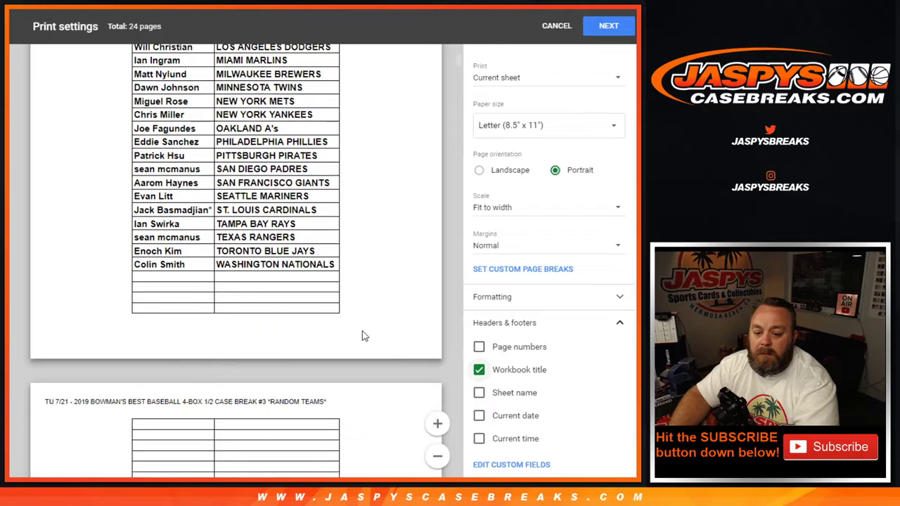
{"action": "scroll", "coordinate": [362, 336], "scroll_direction": "up", "scroll_amount": 12}
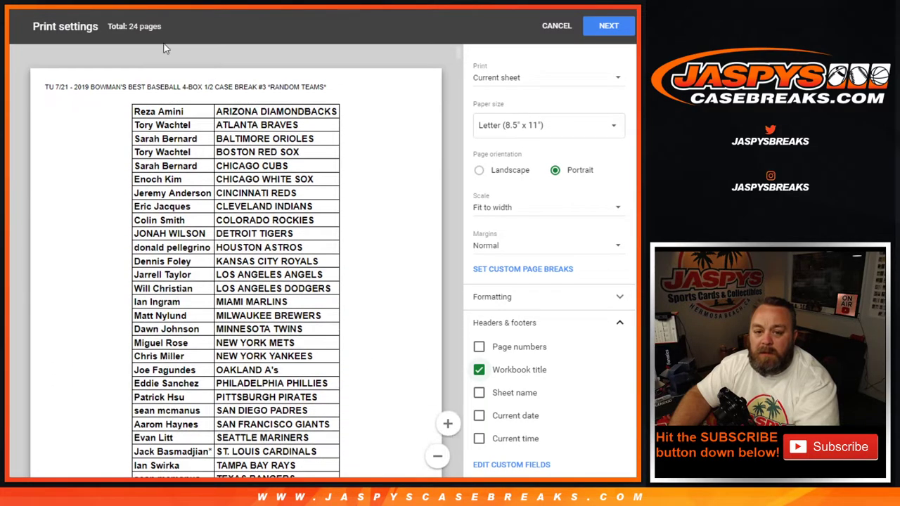
{"action": "left_click", "coordinate": [556, 26]}
Step: Remove all borders from the whole of columns A and B
{"action": "scroll", "coordinate": [297, 270], "scroll_direction": "down", "scroll_amount": 8}
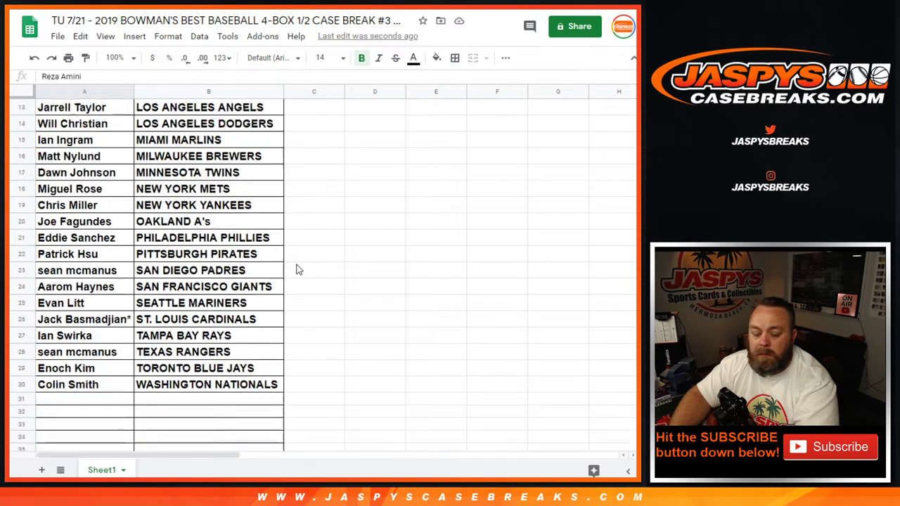
{"action": "left_click_drag", "start_coordinate": [69, 194], "coordinate": [254, 44]}
{"action": "left_click", "coordinate": [131, 95]}
{"action": "left_click_drag", "start_coordinate": [131, 95], "coordinate": [180, 94]}
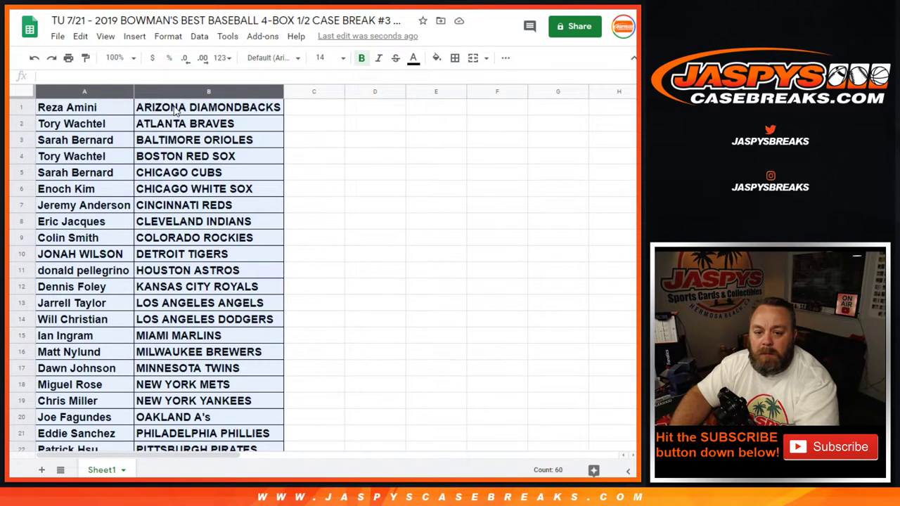
{"action": "left_click", "coordinate": [456, 57]}
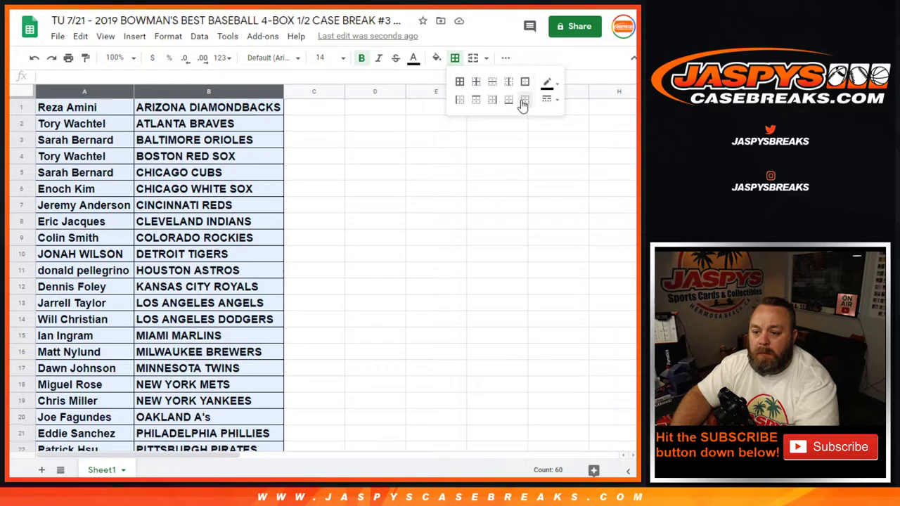
{"action": "left_click", "coordinate": [524, 105]}
{"action": "left_click", "coordinate": [436, 173]}
Step: Apply all borders to the filled range A1:B30 only
{"action": "left_click", "coordinate": [102, 112]}
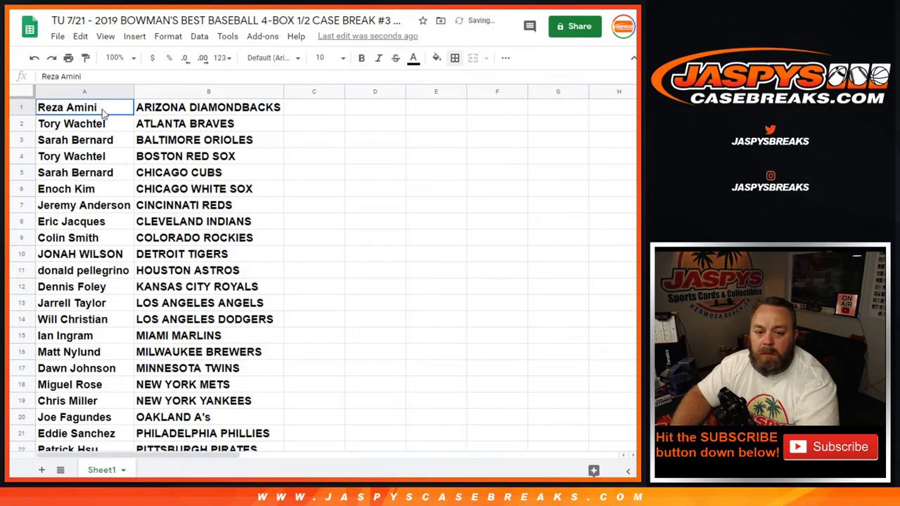
{"action": "left_click_drag", "start_coordinate": [102, 113], "coordinate": [235, 392]}
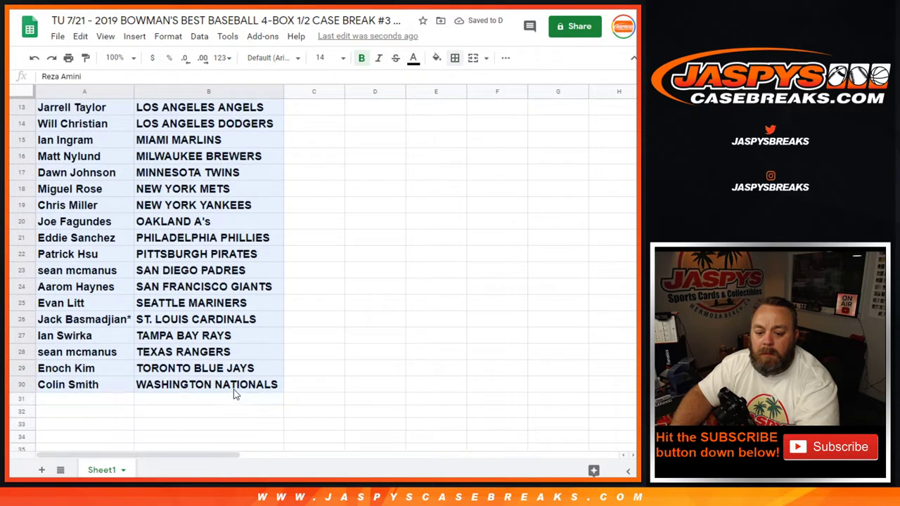
{"action": "left_click", "coordinate": [455, 58]}
{"action": "left_click", "coordinate": [460, 81]}
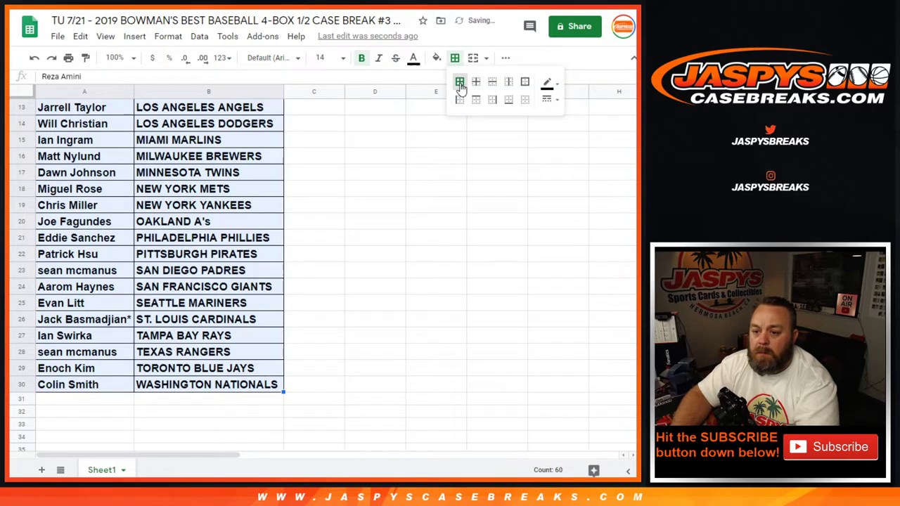
{"action": "left_click", "coordinate": [380, 208]}
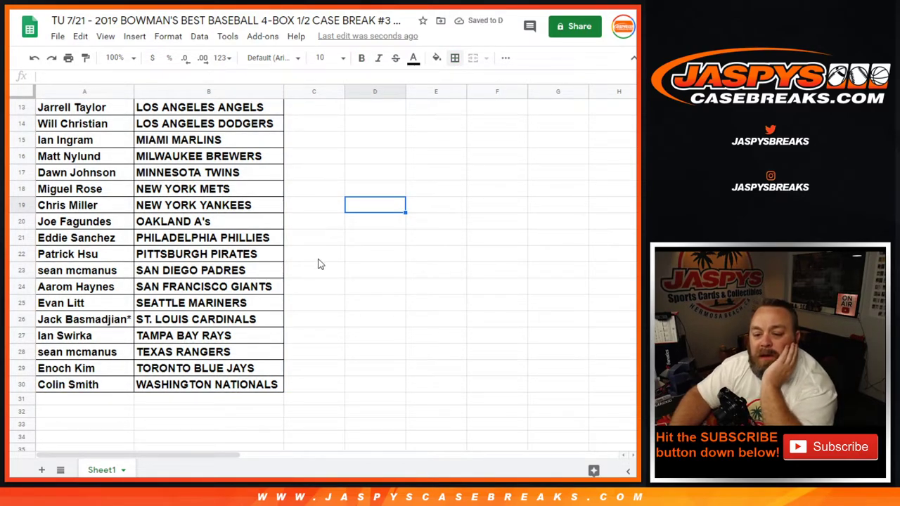
Step: Review the sorted participant and team pairings, including the Chicago, Boston and Los Angeles team rows
{"action": "scroll", "coordinate": [287, 299], "scroll_direction": "up", "scroll_amount": 4}
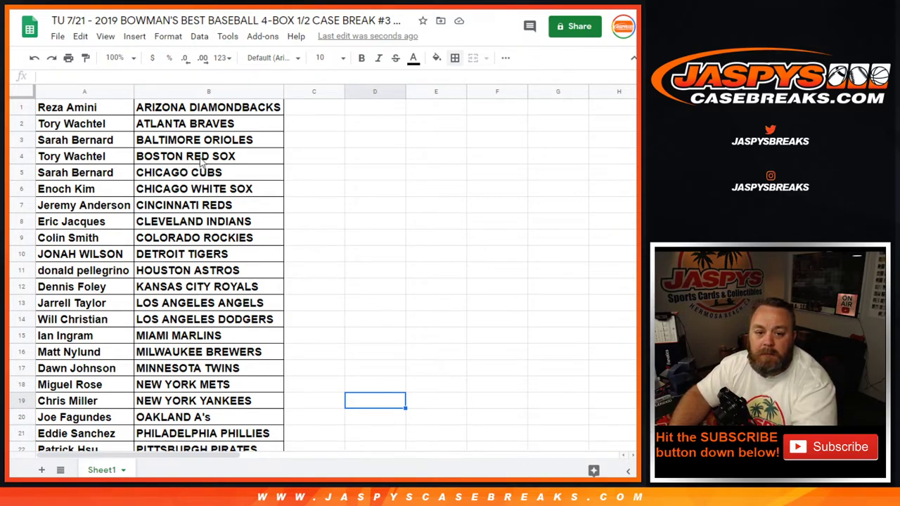
{"action": "left_click", "coordinate": [59, 37]}
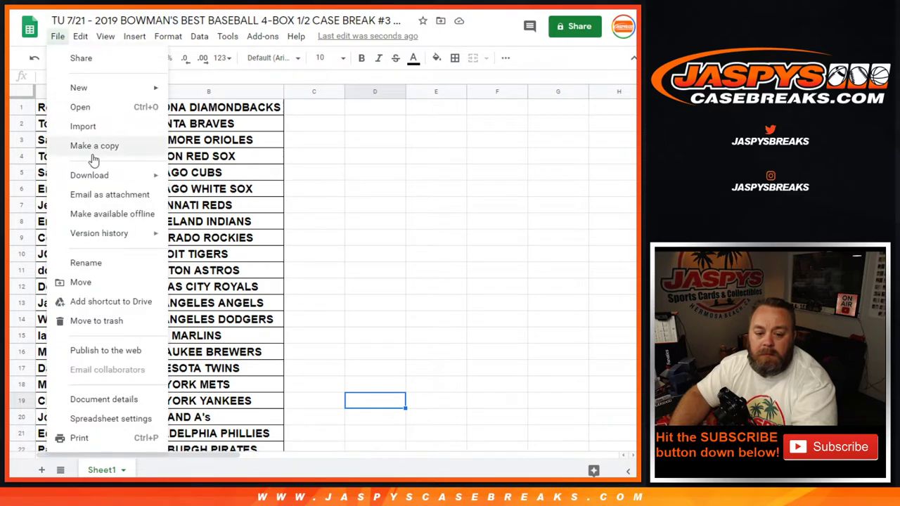
{"action": "left_click", "coordinate": [327, 190]}
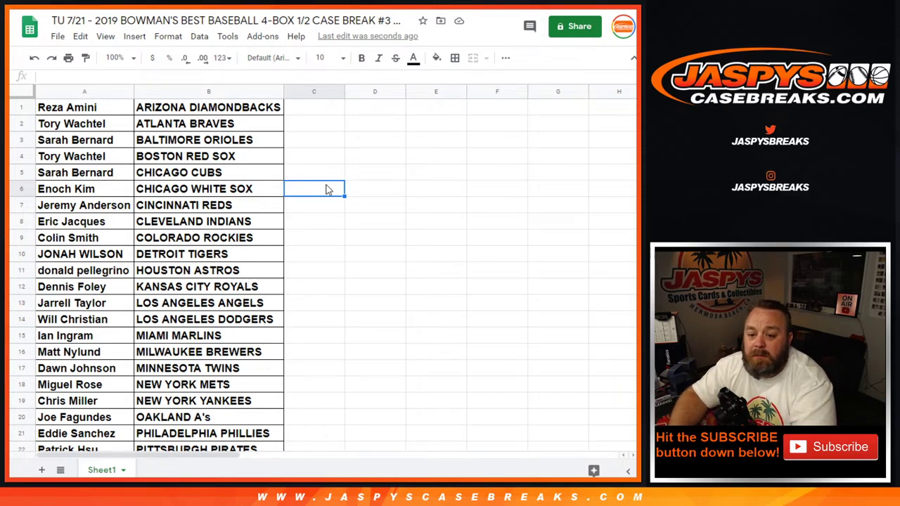
{"action": "left_click", "coordinate": [274, 187]}
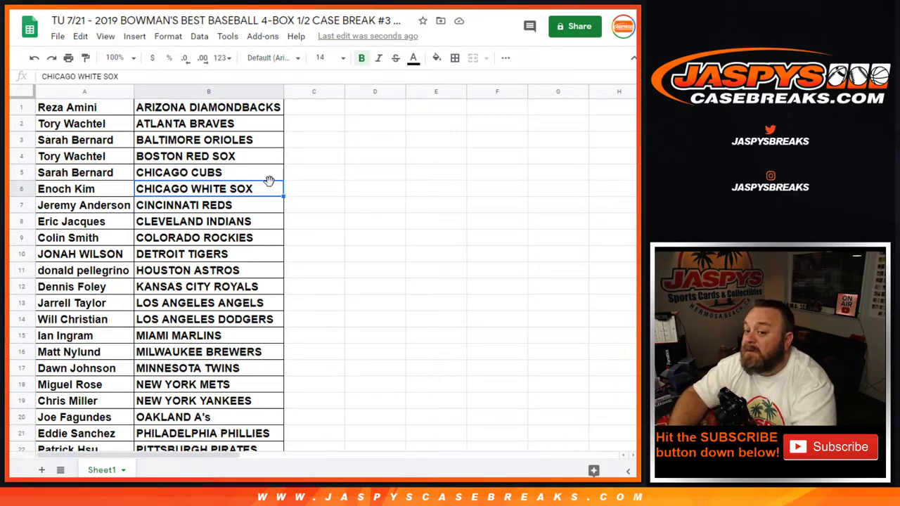
{"action": "left_click", "coordinate": [240, 173]}
{"action": "left_click", "coordinate": [235, 160]}
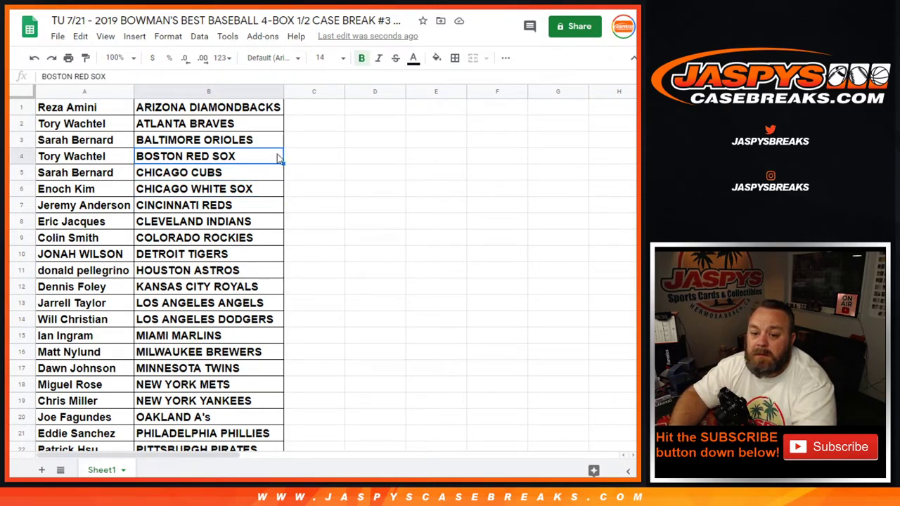
{"action": "left_click", "coordinate": [301, 159]}
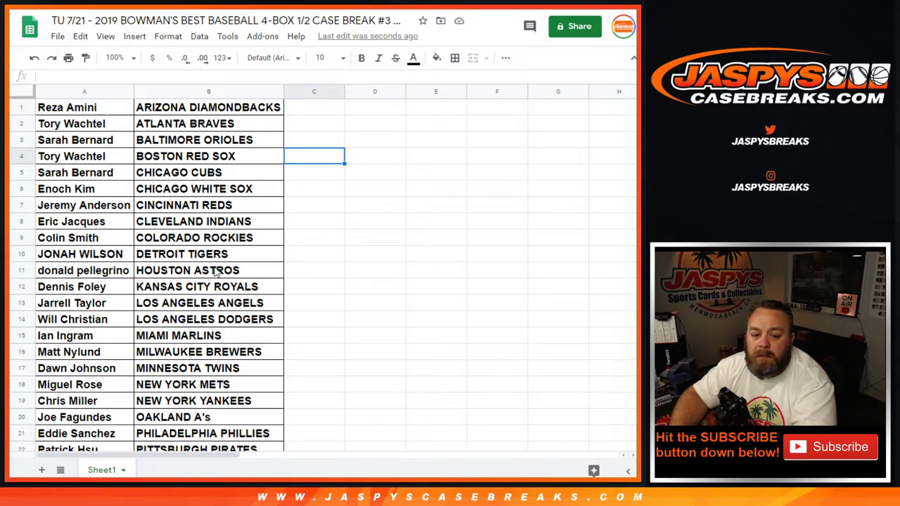
{"action": "left_click", "coordinate": [223, 304]}
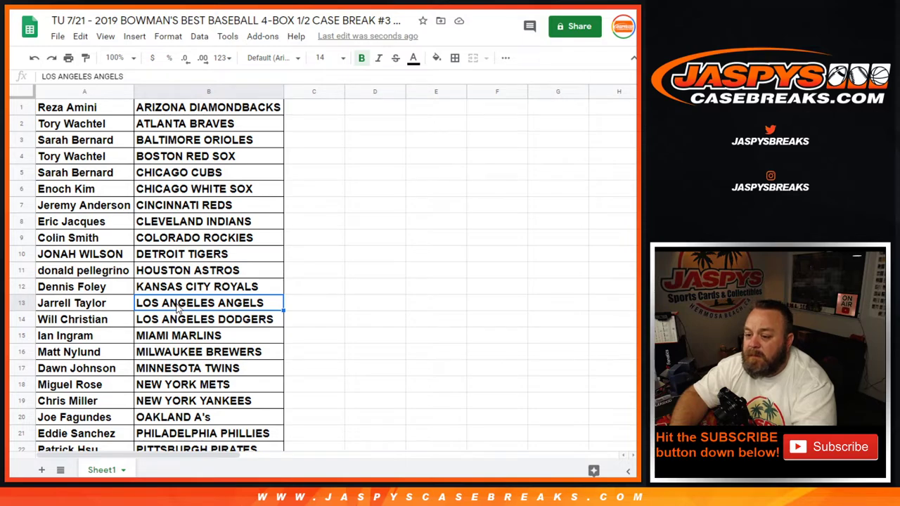
{"action": "left_click", "coordinate": [163, 324]}
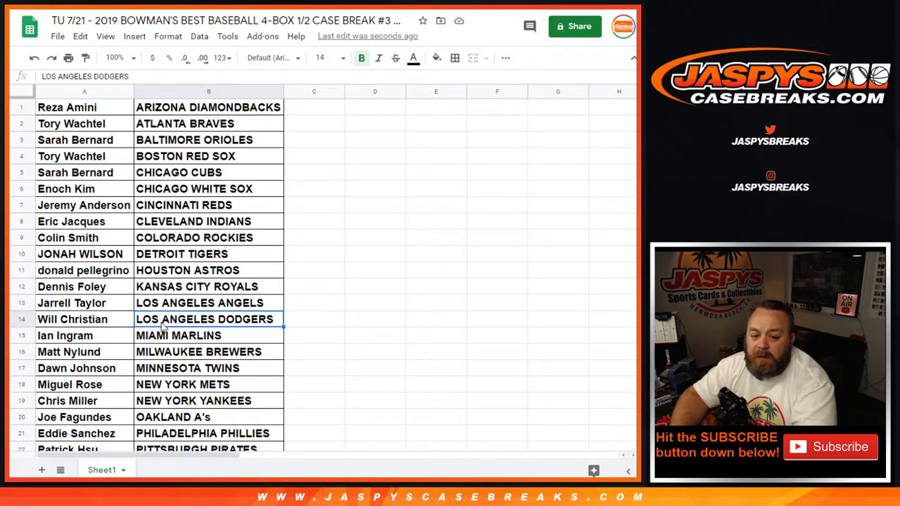
{"action": "scroll", "coordinate": [93, 334], "scroll_direction": "down", "scroll_amount": 3}
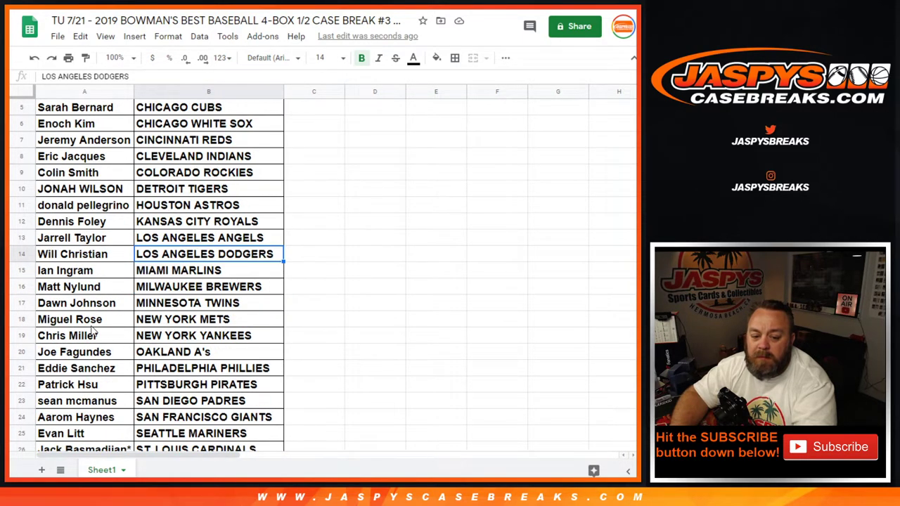
{"action": "scroll", "coordinate": [93, 334], "scroll_direction": "down", "scroll_amount": 1}
{"action": "scroll", "coordinate": [93, 334], "scroll_direction": "up", "scroll_amount": 4}
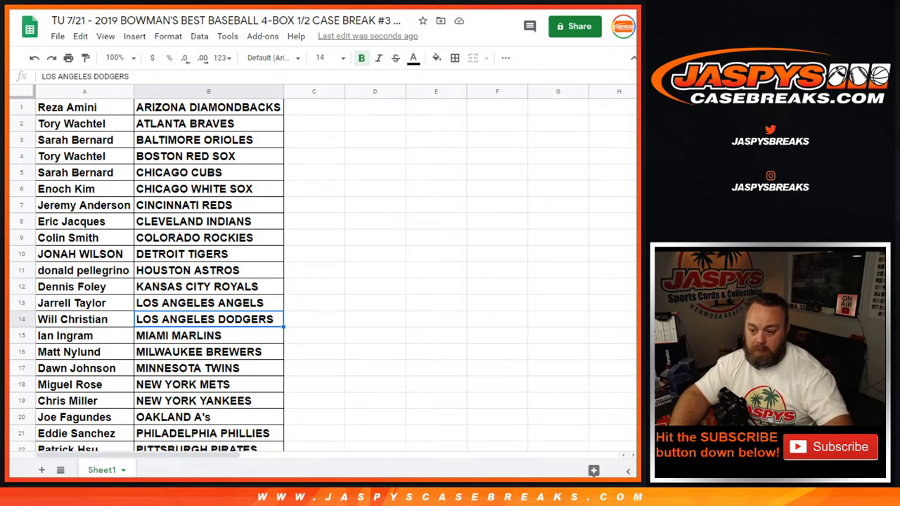
Step: Print one copy of the current sheet in Portrait on Letter paper to the Samsung M2020 printer
{"action": "left_click", "coordinate": [175, 237]}
{"action": "left_click", "coordinate": [57, 36]}
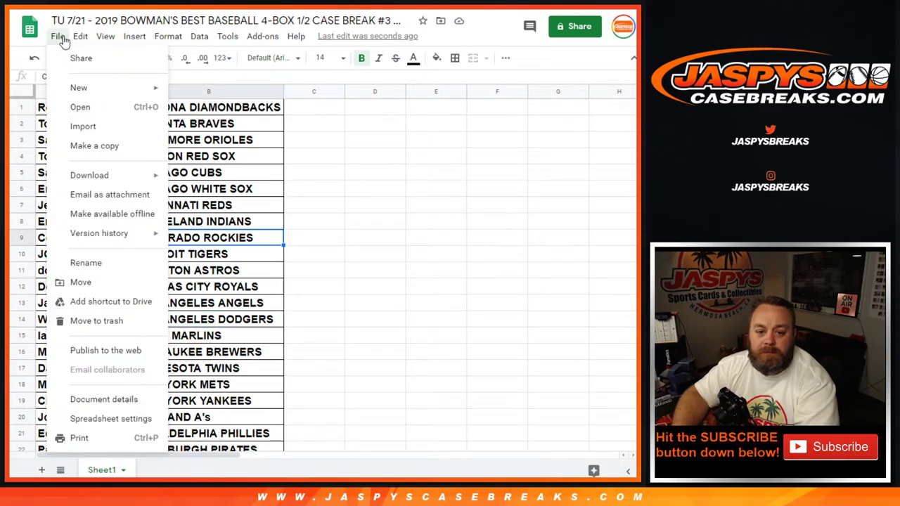
{"action": "left_click", "coordinate": [85, 441]}
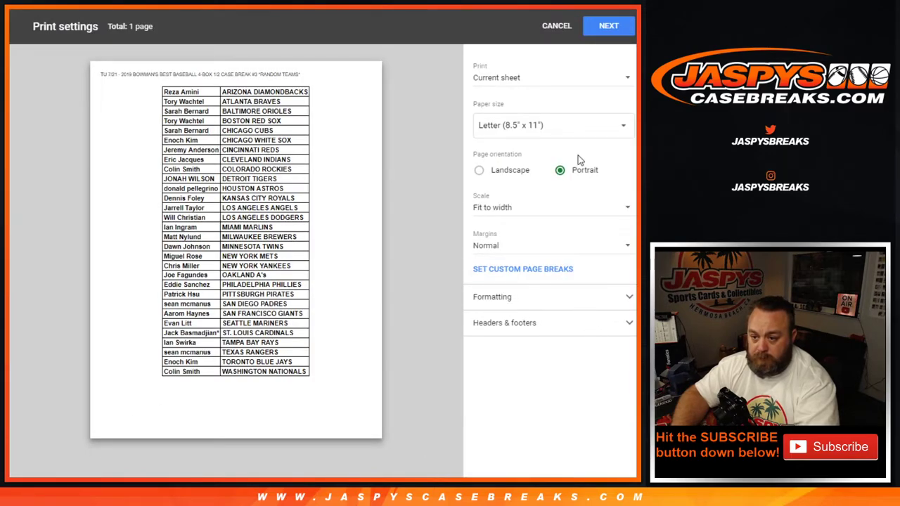
{"action": "left_click", "coordinate": [603, 27]}
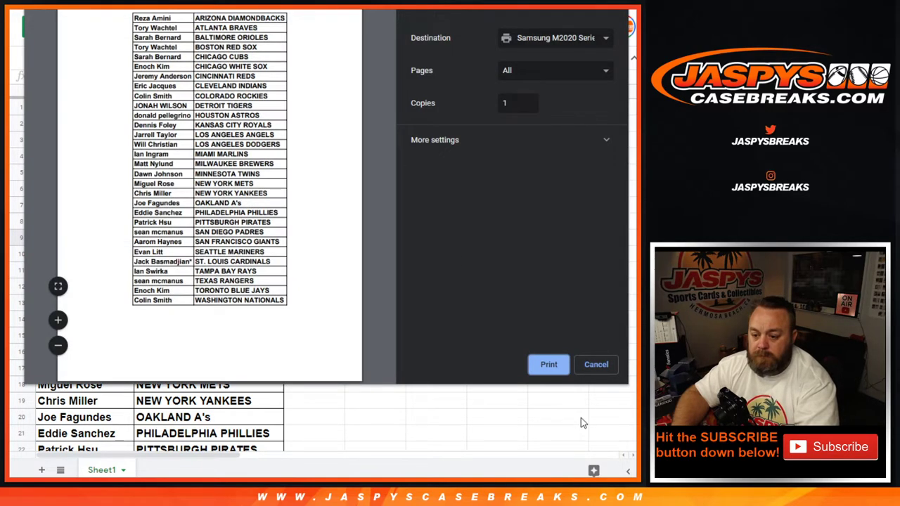
{"action": "left_click", "coordinate": [543, 372]}
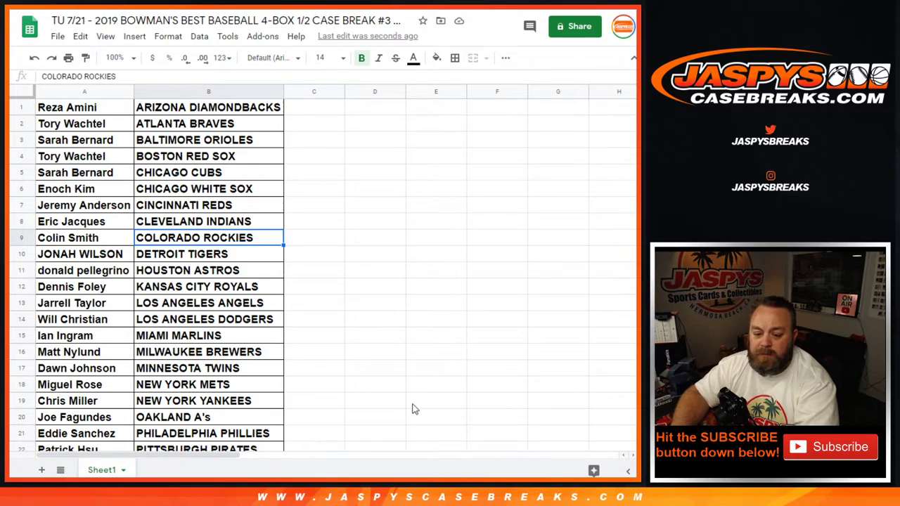
Step: Sort the sheet from A to Z by the participant names in column A
{"action": "left_click", "coordinate": [119, 91]}
{"action": "left_click", "coordinate": [127, 92]}
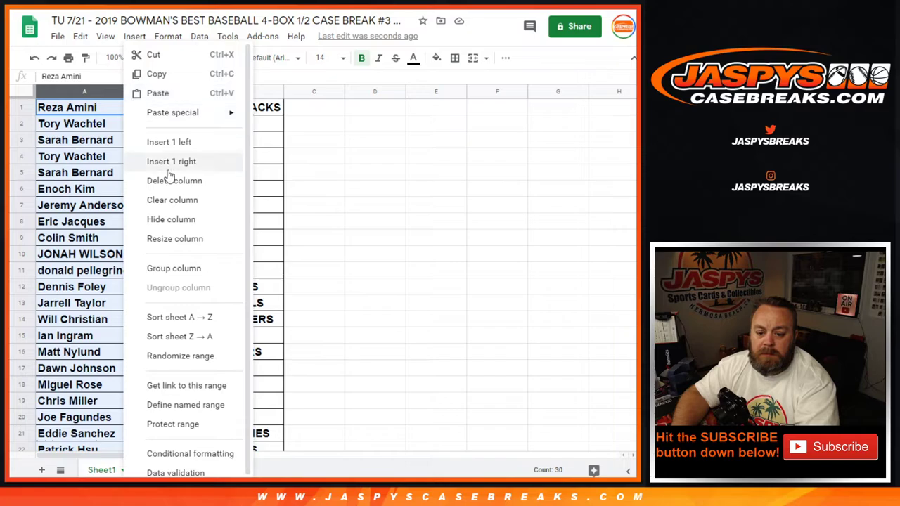
{"action": "left_click", "coordinate": [202, 318]}
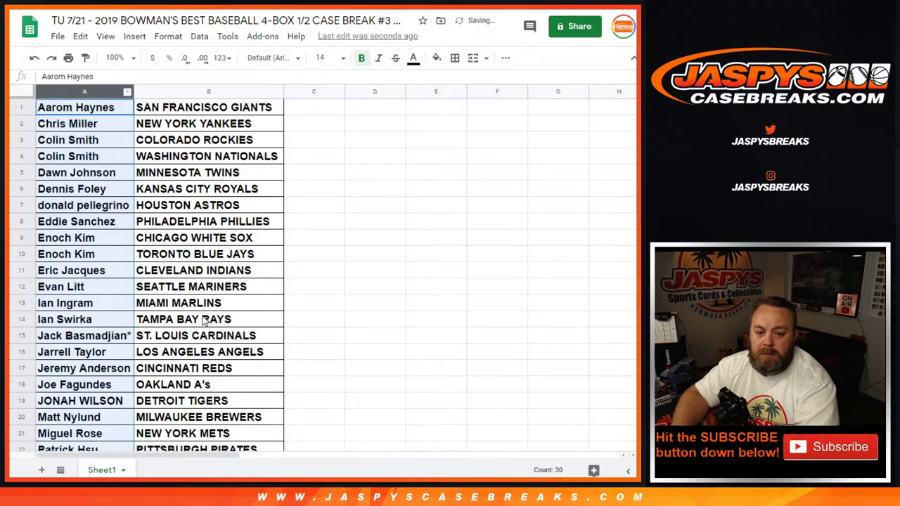
Step: Download the current sheet as comma-separated values (.csv) and switch to the Bowman's Best case break #3 product page
{"action": "left_click", "coordinate": [58, 36]}
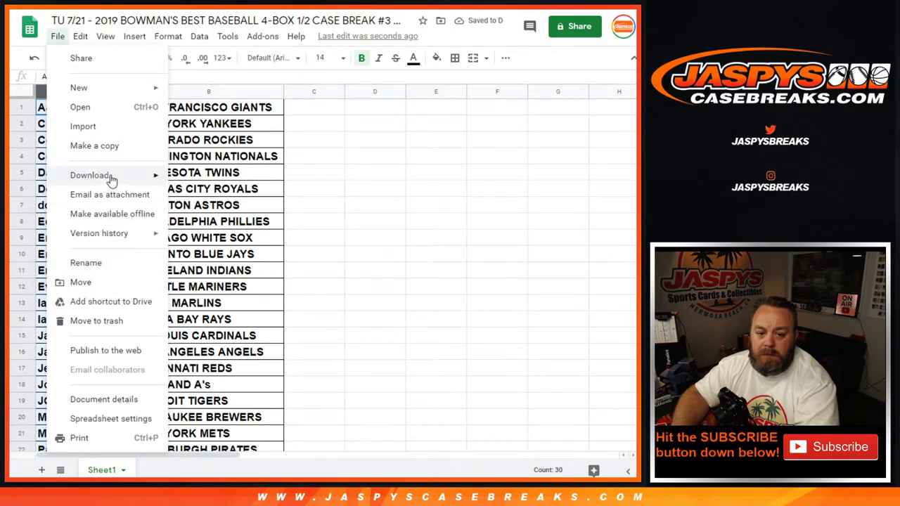
{"action": "mouse_move", "coordinate": [127, 178]}
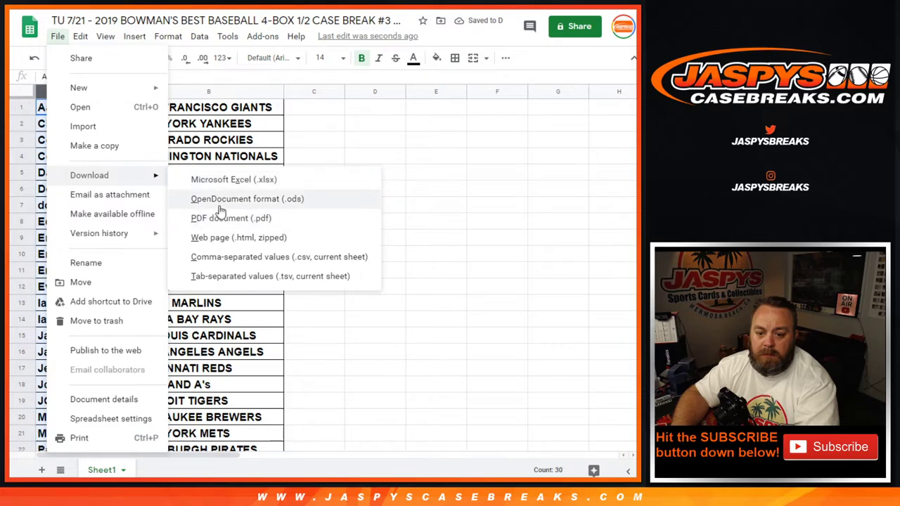
{"action": "left_click", "coordinate": [243, 256]}
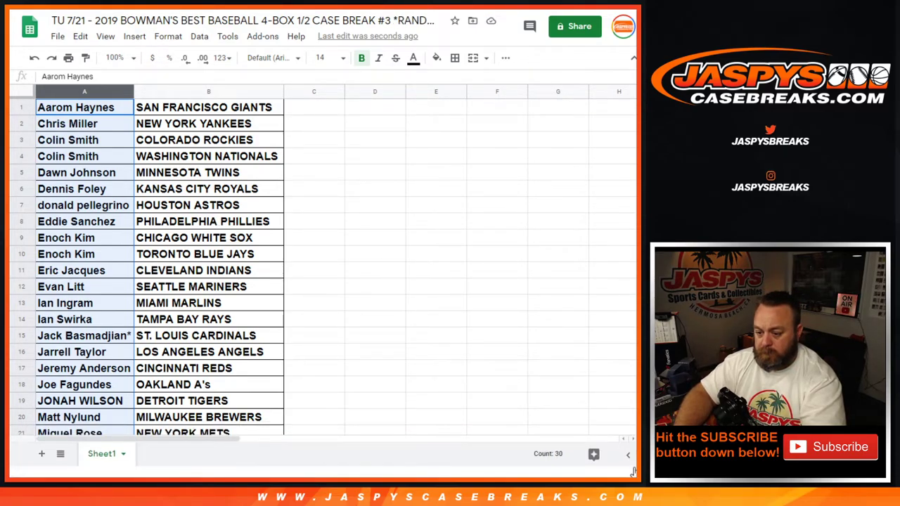
{"action": "key", "text": "ctrl+Tab"}
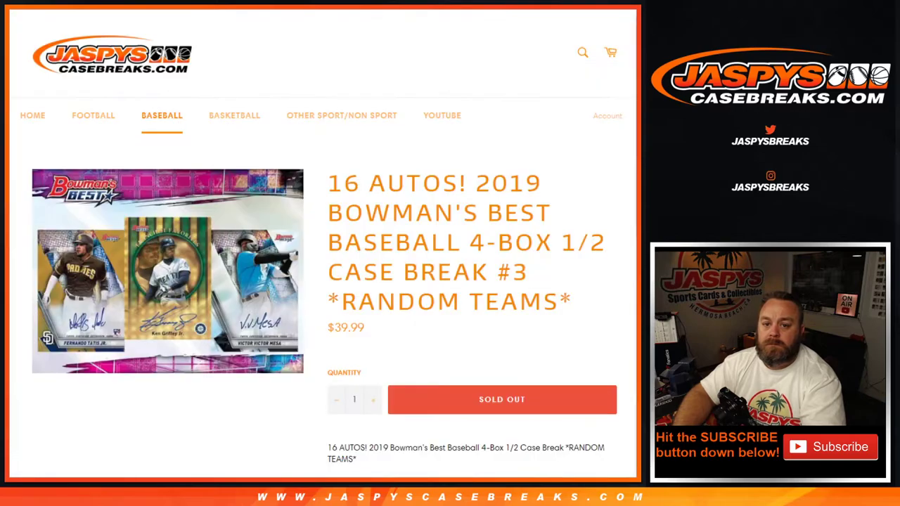